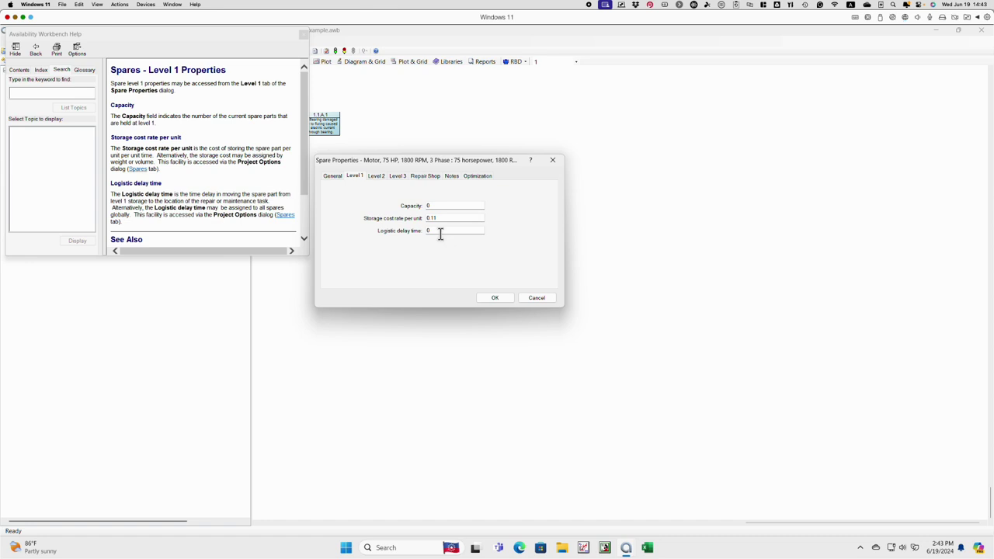
Consult the Level 2 Properties help topic and set the motor spare's Level 2 capacity to 0.
{"action": "scroll", "coordinate": [248, 191], "scroll_direction": "down", "scroll_amount": 3}
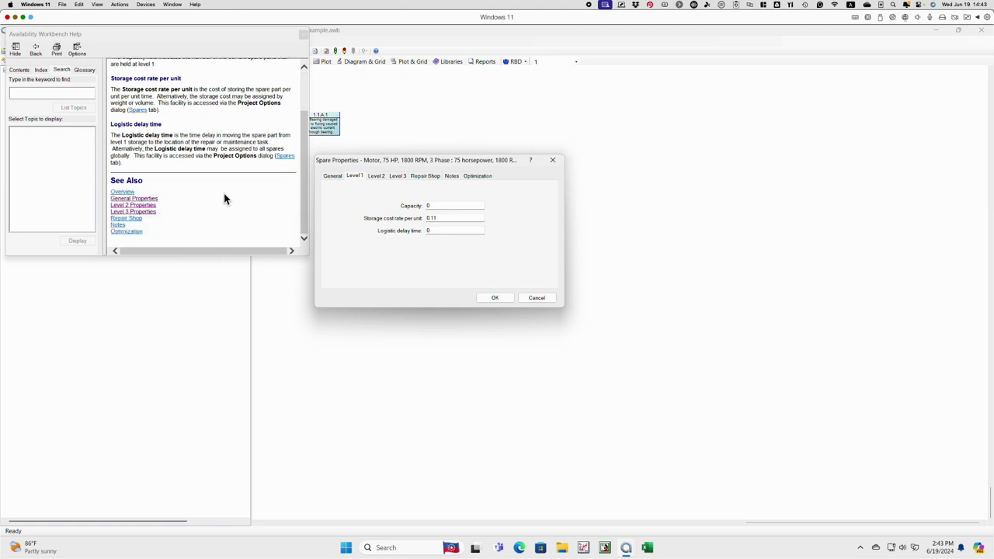
{"action": "left_click", "coordinate": [141, 205]}
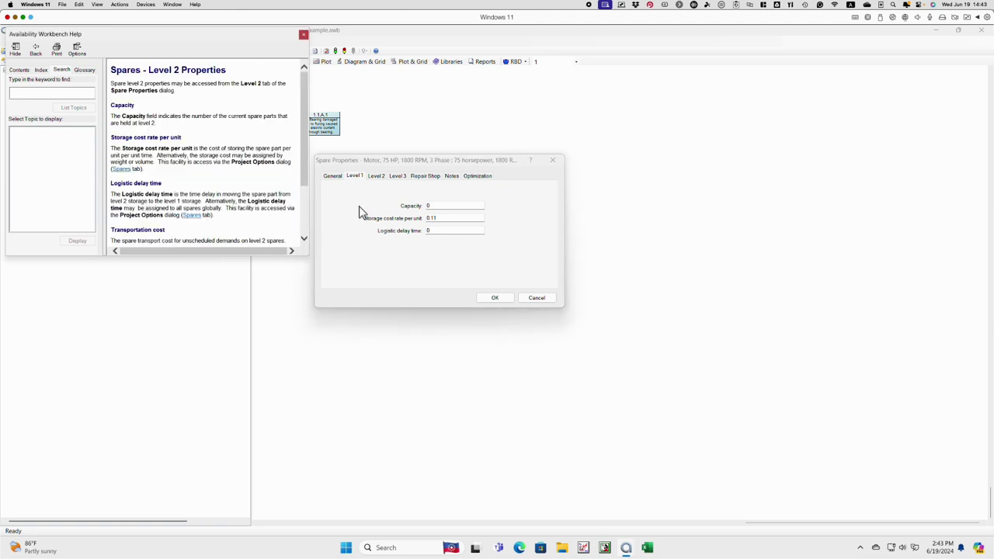
{"action": "left_click", "coordinate": [375, 176]}
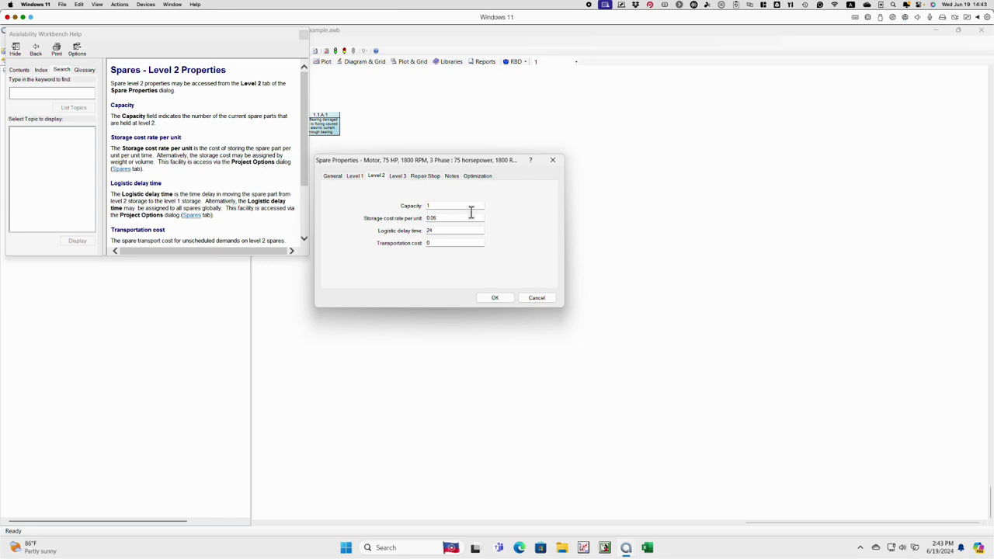
{"action": "double_click", "coordinate": [435, 206]}
{"action": "type", "text": "0"}
Review the motor spare's Level 3 and Optimization settings with the Level 3 Properties help topic, and save the spare's properties.
{"action": "left_click", "coordinate": [397, 175]}
{"action": "left_click_drag", "start_coordinate": [303, 170], "coordinate": [304, 230]}
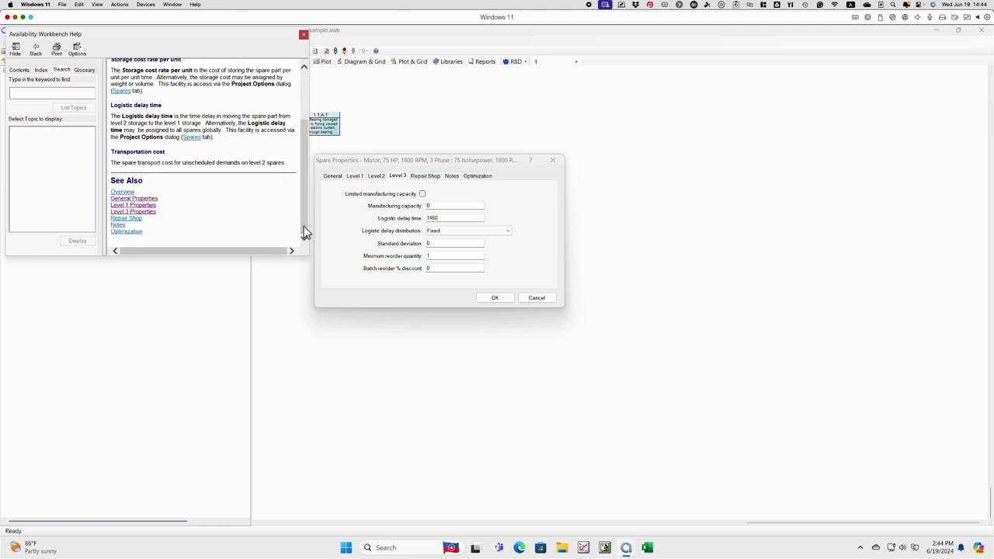
{"action": "left_click", "coordinate": [135, 212]}
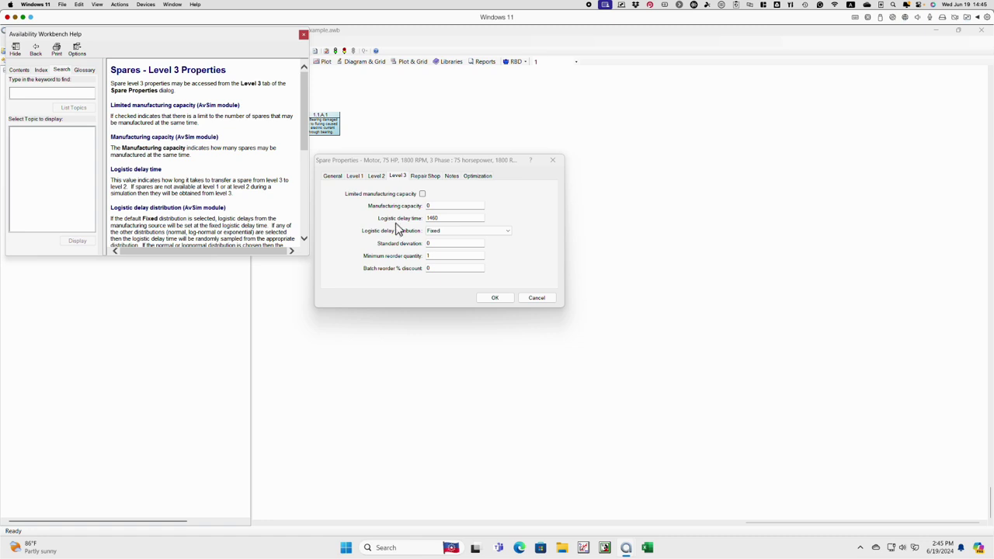
{"action": "left_click", "coordinate": [473, 177]}
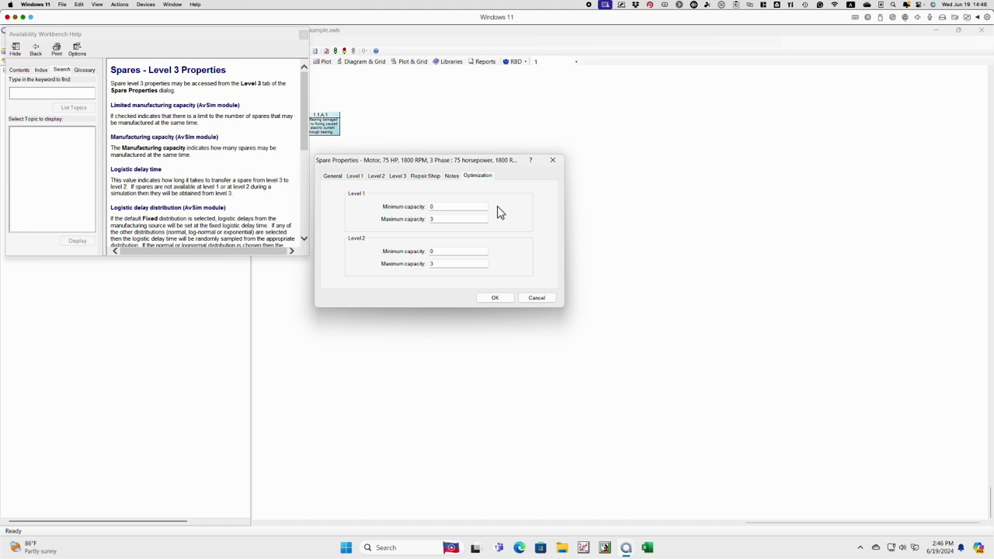
{"action": "left_click", "coordinate": [493, 299]}
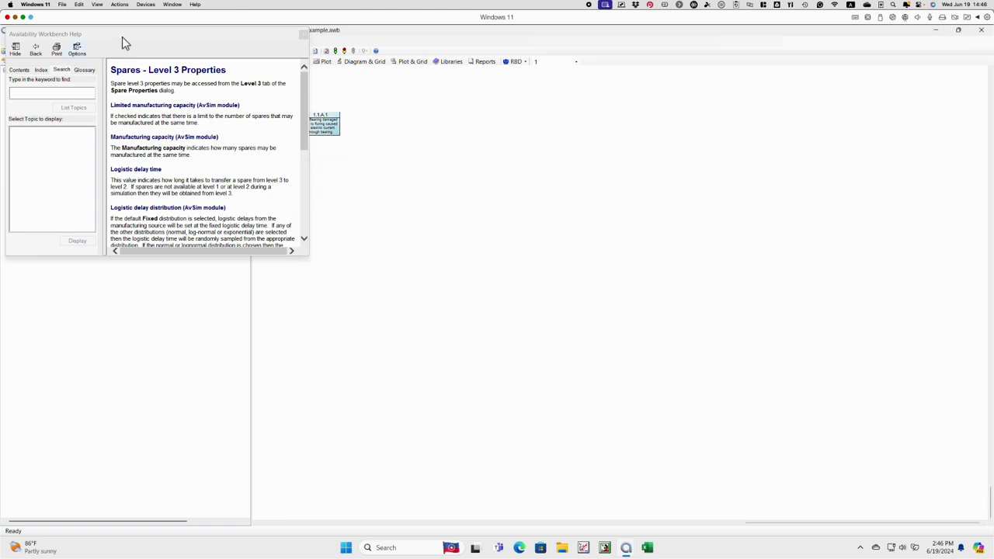
{"action": "left_click", "coordinate": [303, 34]}
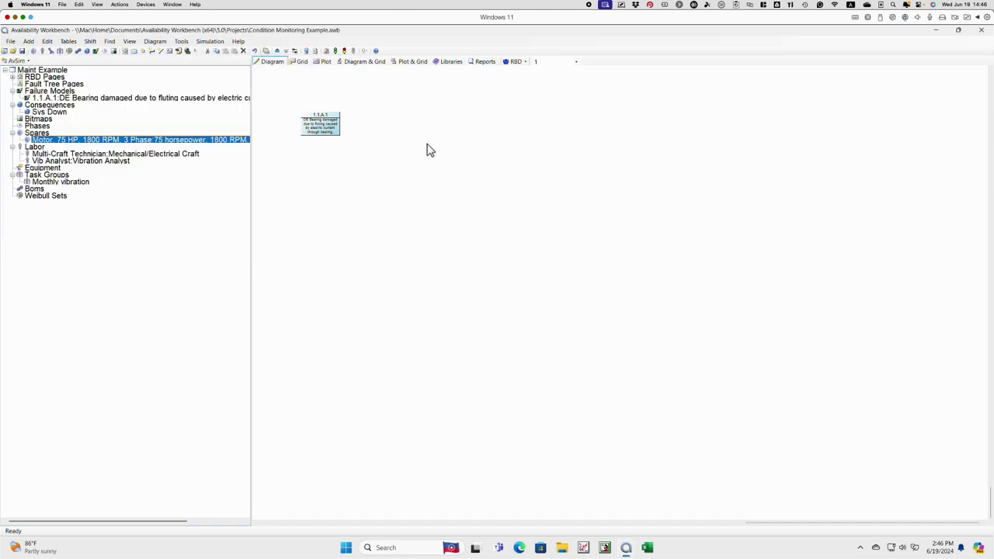
Disable inspection task IN1 in the maintenance settings of failure model 1.1.A.1 and save the failure model.
{"action": "double_click", "coordinate": [220, 100]}
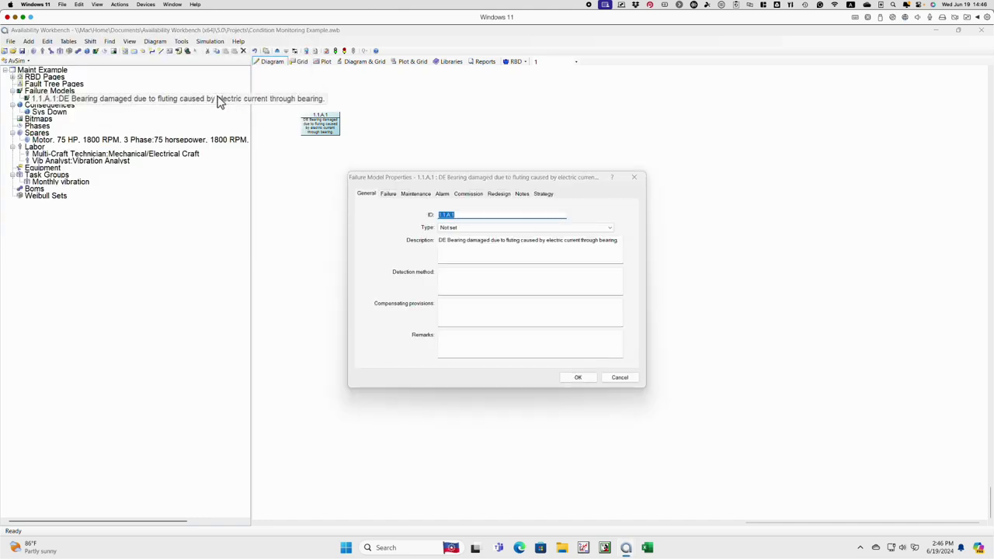
{"action": "left_click", "coordinate": [415, 193]}
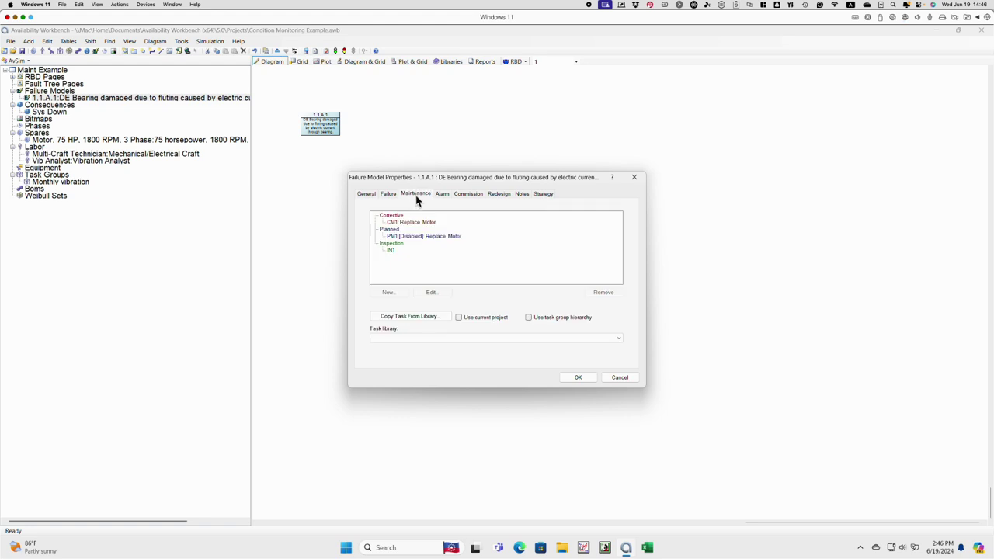
{"action": "double_click", "coordinate": [390, 251]}
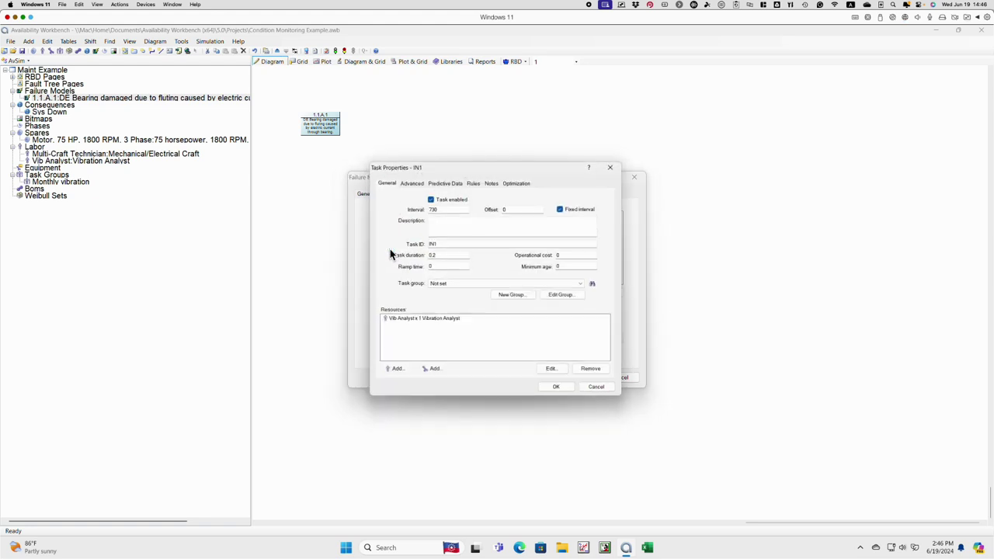
{"action": "left_click", "coordinate": [431, 198]}
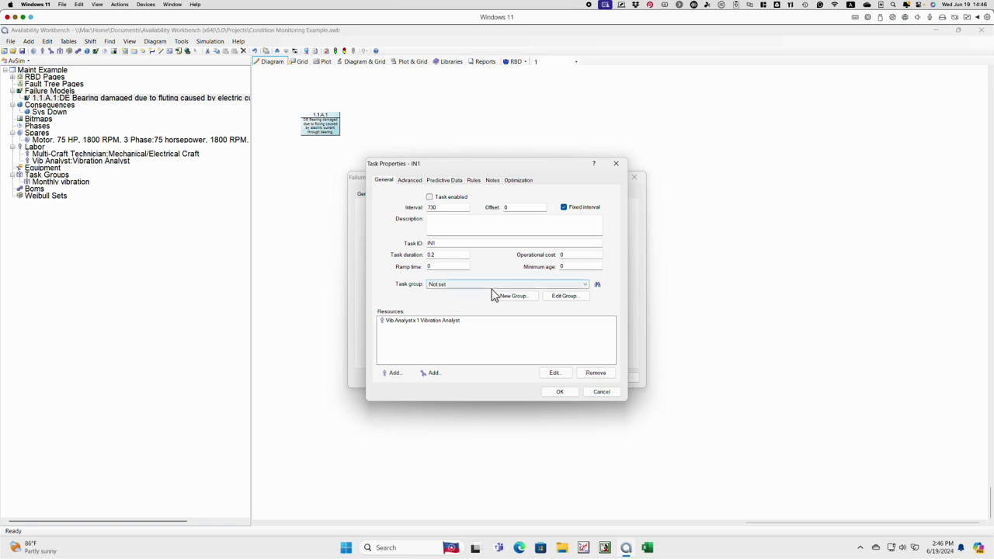
{"action": "left_click", "coordinate": [561, 392]}
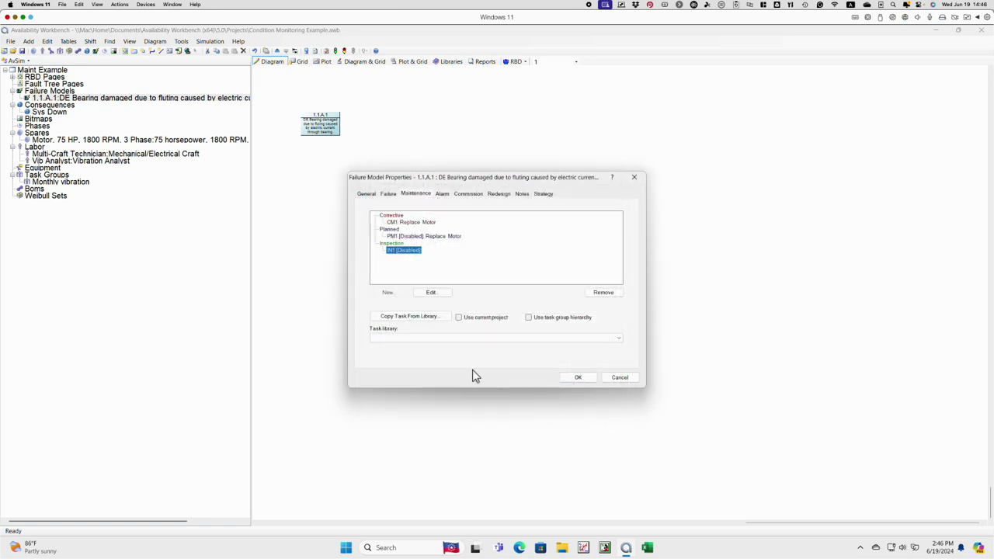
{"action": "left_click", "coordinate": [574, 377]}
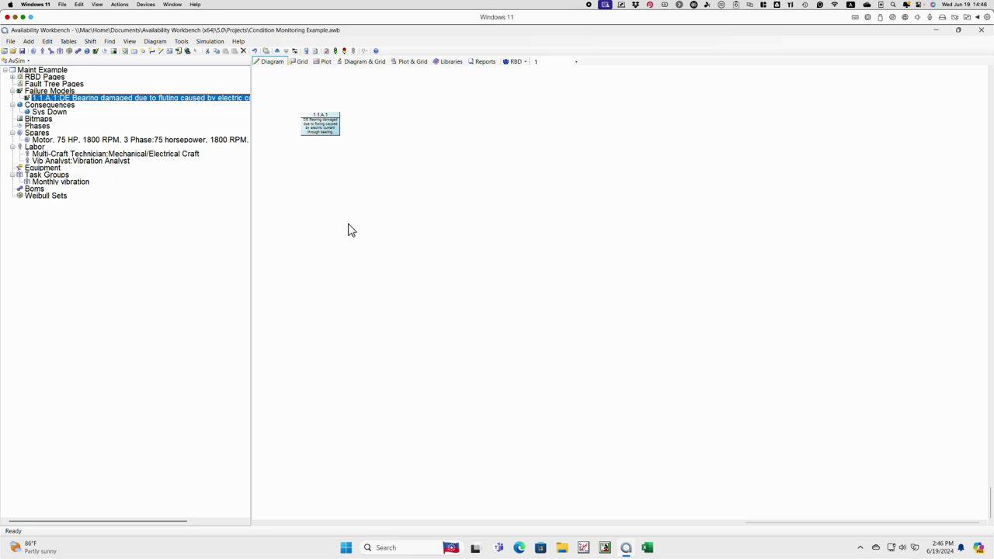
Run the simulation without the inspection task and examine the detailed life costs down to the total costs.
{"action": "left_click", "coordinate": [336, 52]}
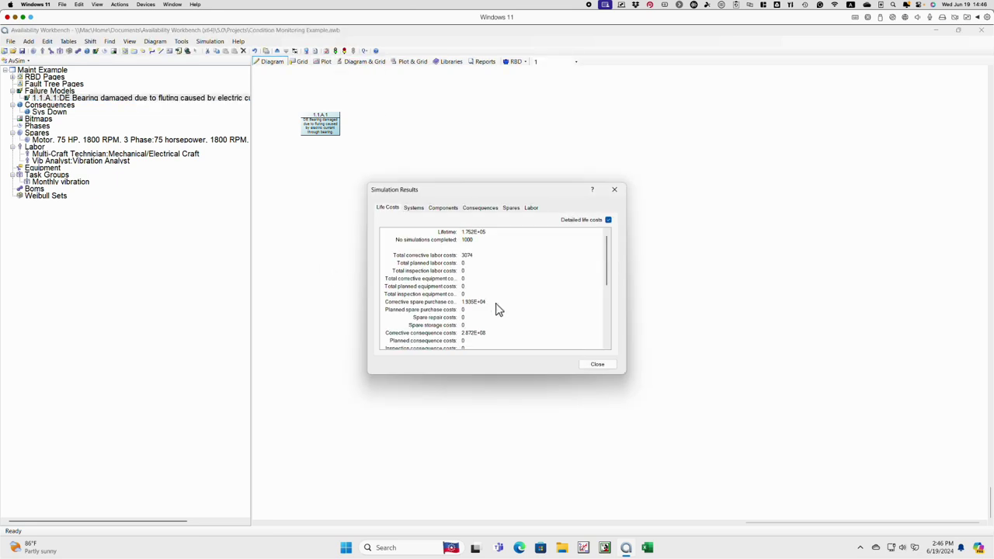
{"action": "left_click_drag", "start_coordinate": [608, 275], "coordinate": [607, 294]}
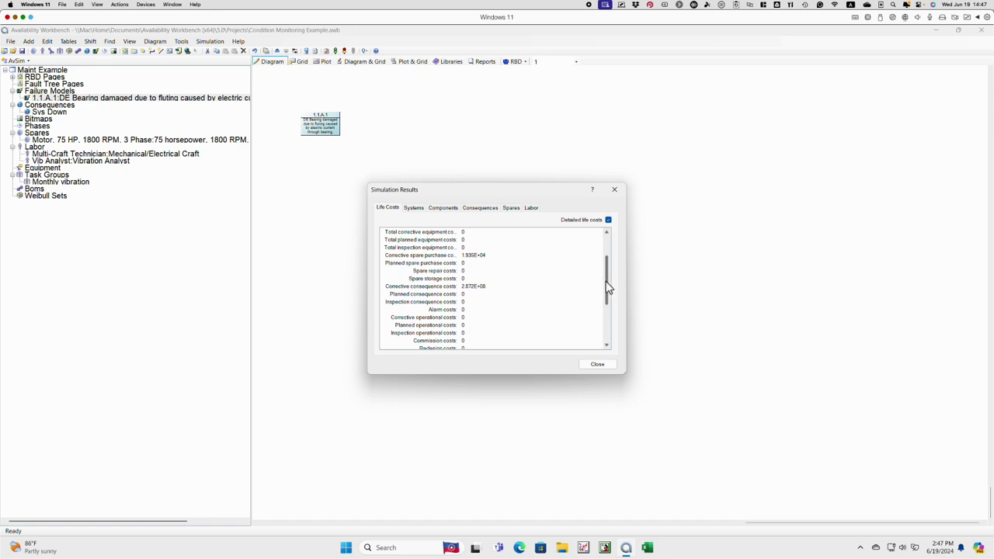
{"action": "left_click_drag", "start_coordinate": [607, 285], "coordinate": [606, 320]}
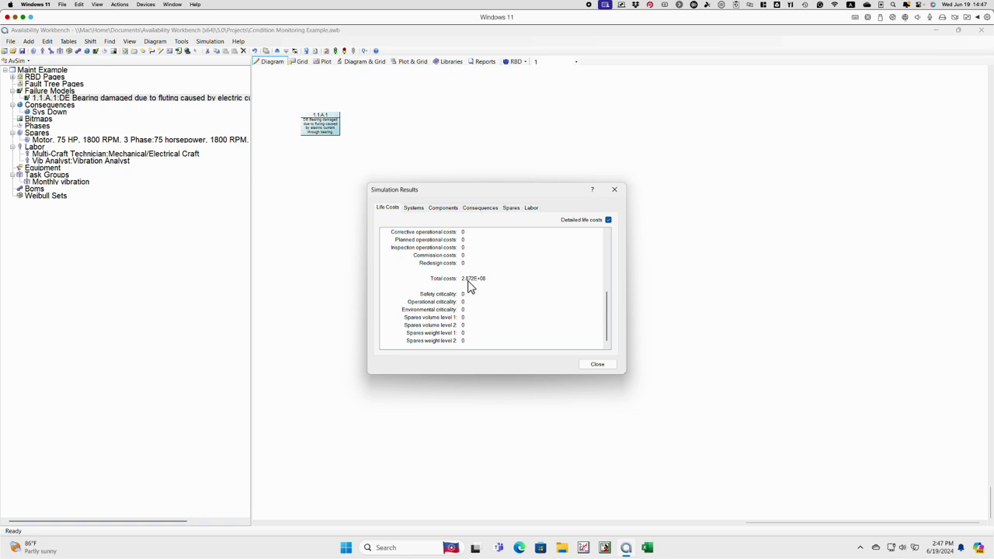
{"action": "left_click", "coordinate": [596, 364]}
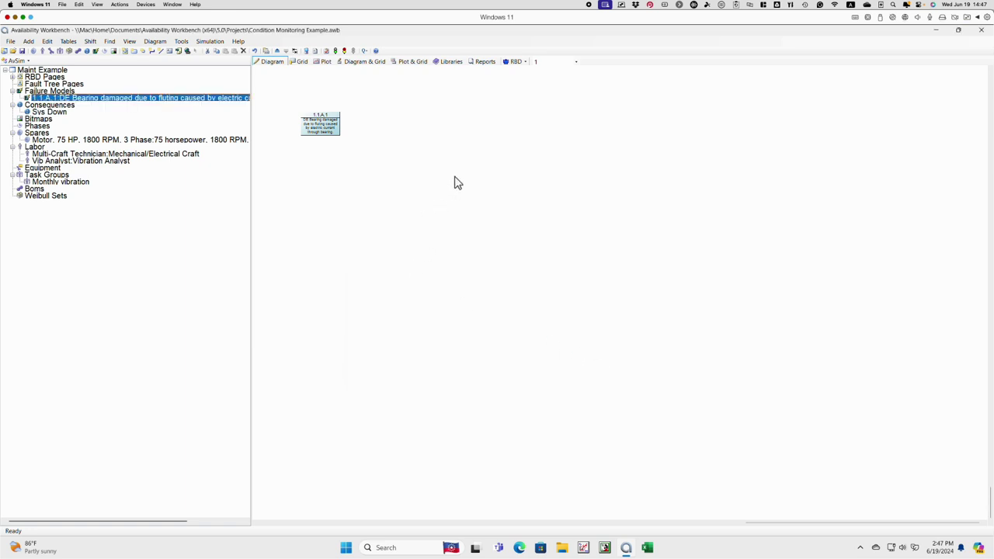
Run Spare Cost Optimization for the 75 HP motor spare and accept the recommended Level 1 and Level 2 stock levels.
{"action": "left_click", "coordinate": [210, 41]}
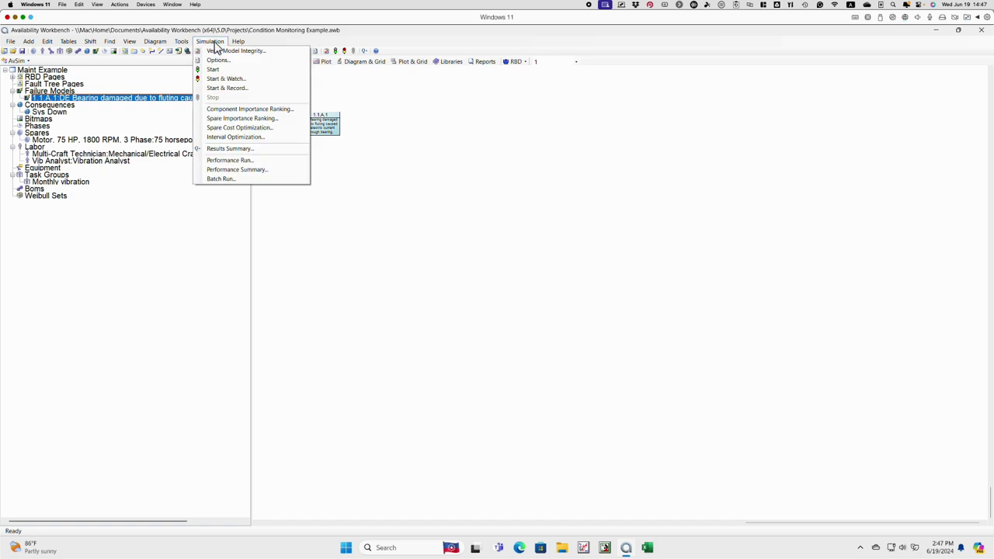
{"action": "left_click", "coordinate": [233, 127]}
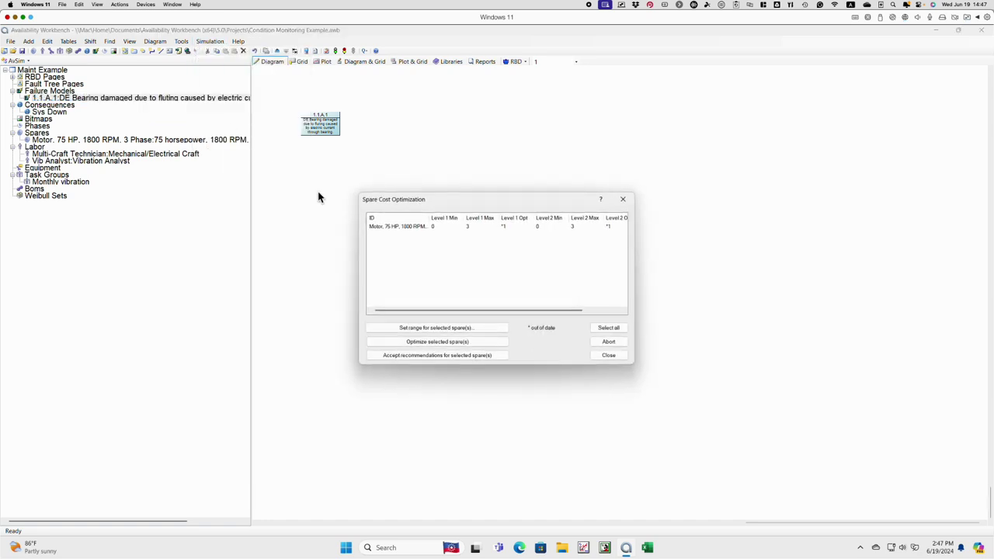
{"action": "left_click", "coordinate": [405, 230]}
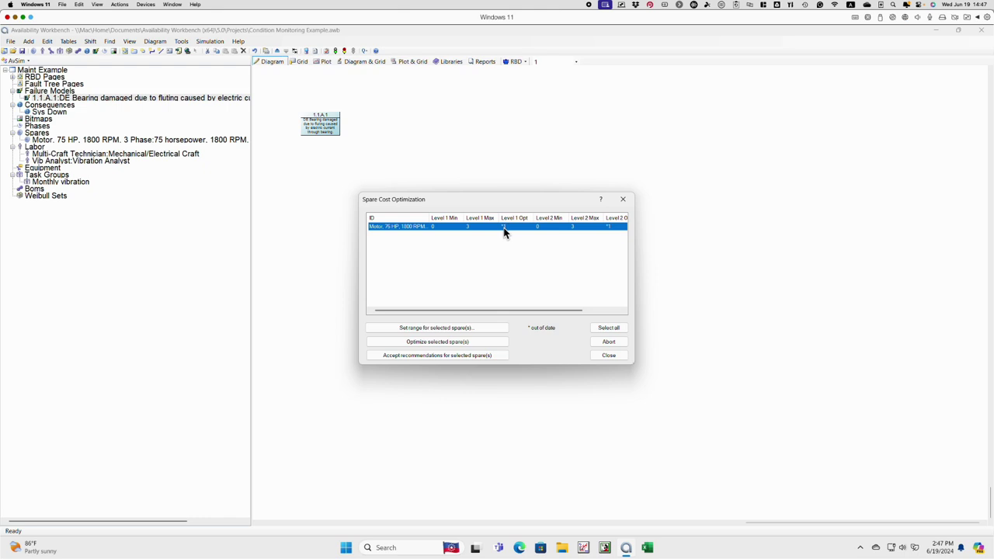
{"action": "left_click", "coordinate": [431, 340]}
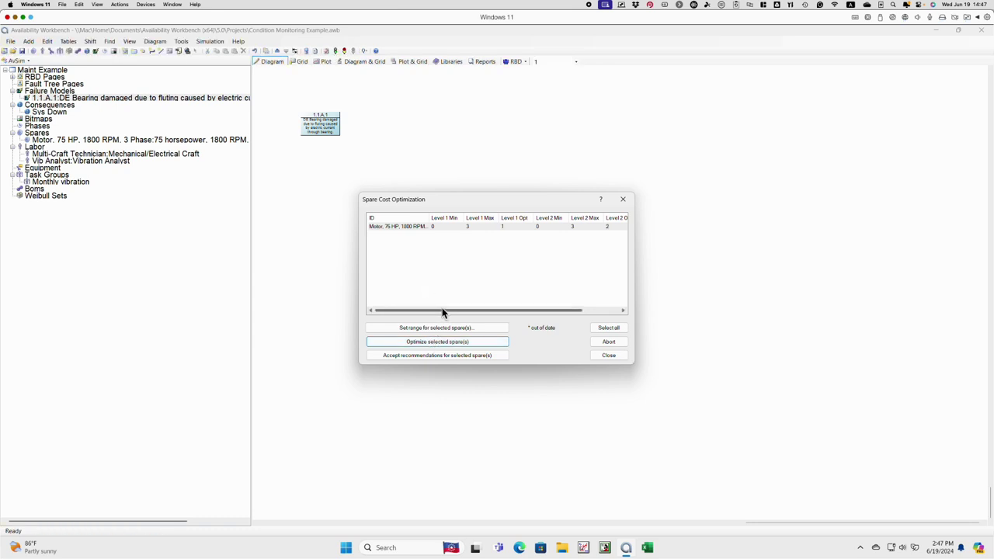
{"action": "left_click_drag", "start_coordinate": [442, 309], "coordinate": [461, 311]}
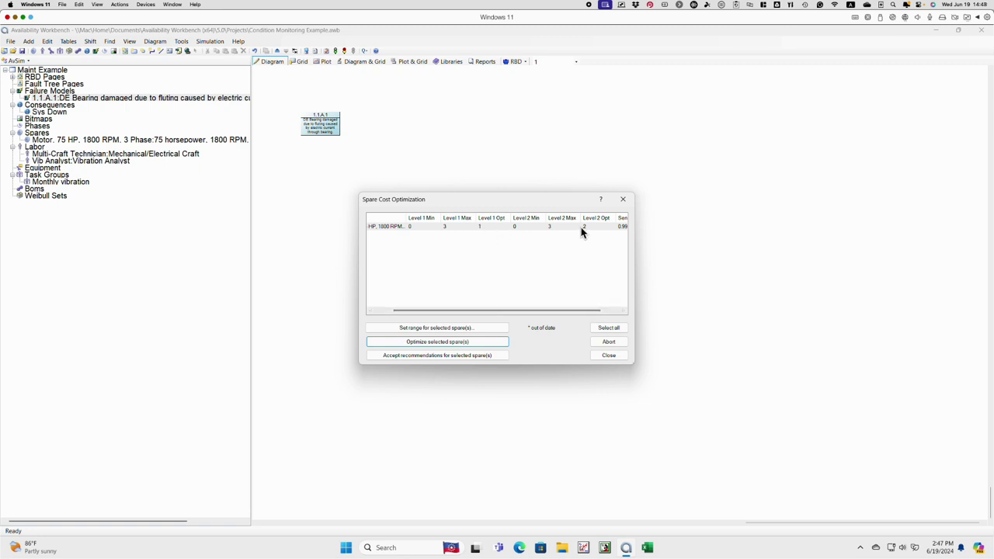
{"action": "left_click", "coordinate": [445, 225]}
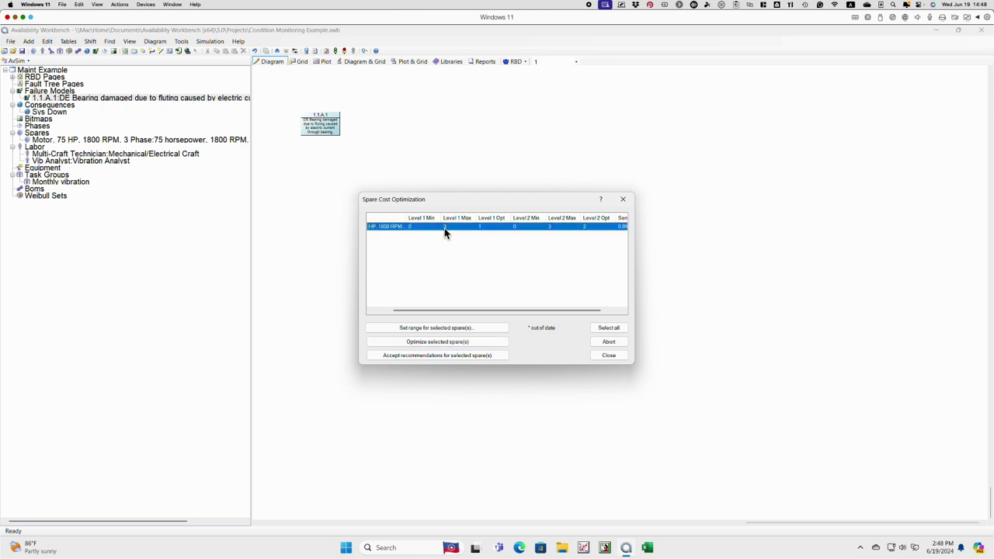
{"action": "left_click", "coordinate": [424, 355]}
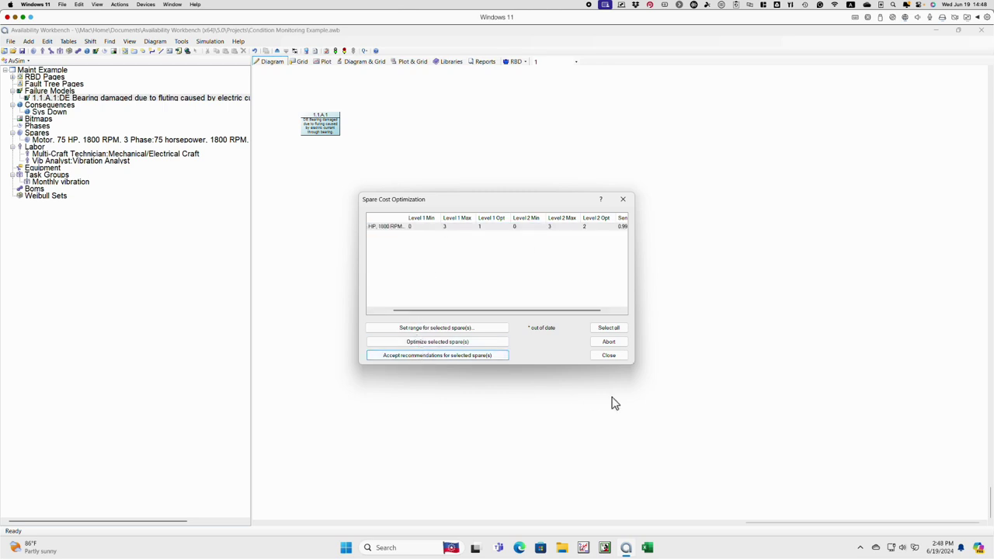
{"action": "left_click", "coordinate": [608, 356]}
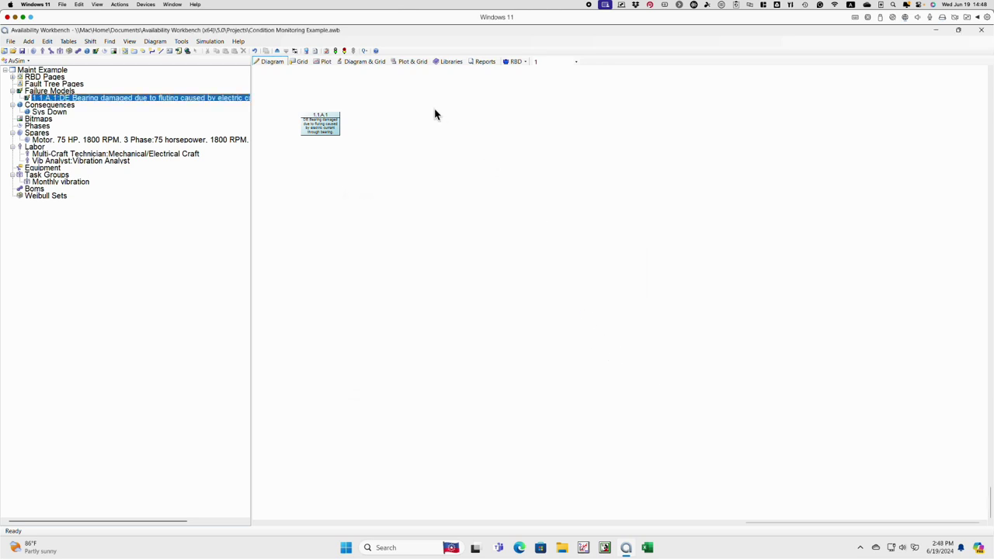
Rerun the simulation with the optimized spare levels and examine the detailed life costs, including spare storage and total costs.
{"action": "left_click", "coordinate": [343, 52]}
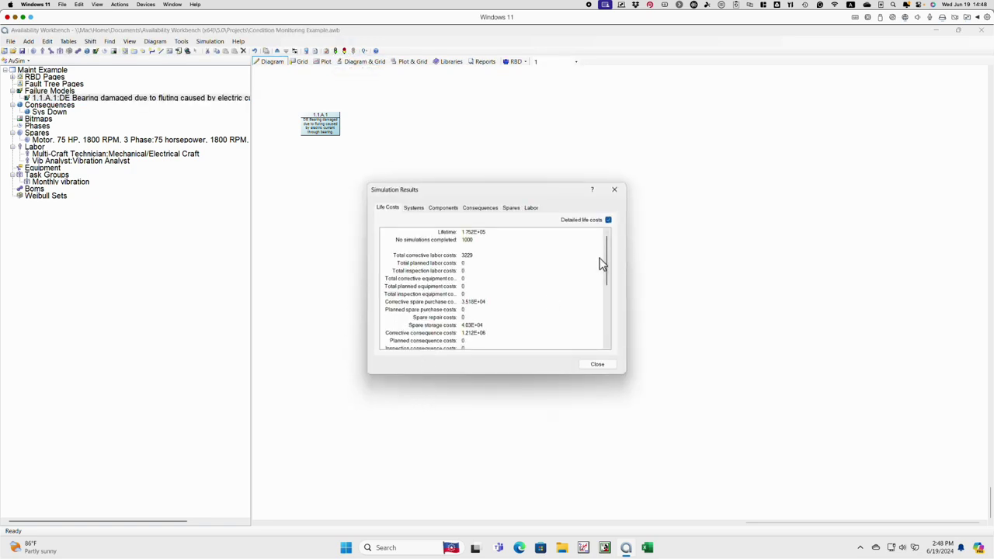
{"action": "left_click_drag", "start_coordinate": [608, 264], "coordinate": [606, 289]}
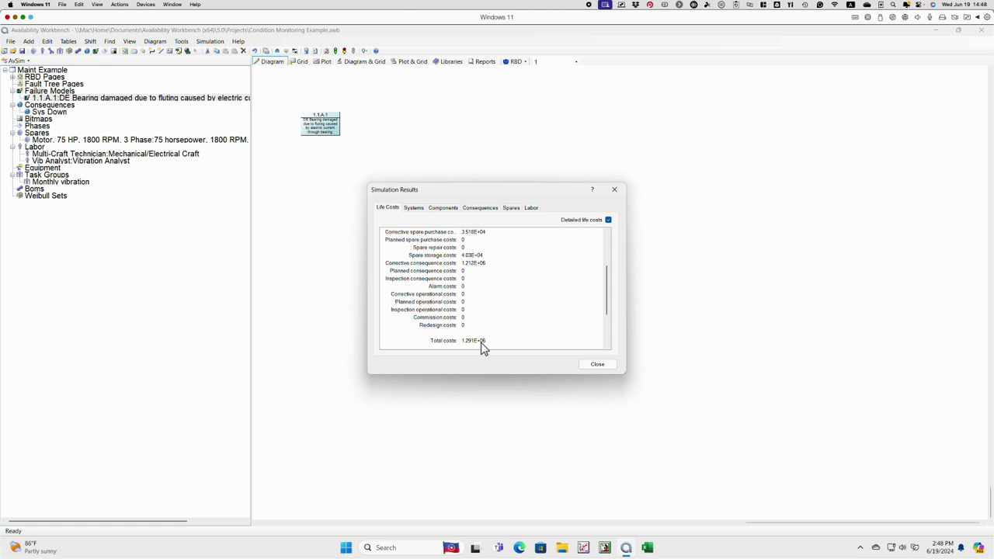
{"action": "left_click", "coordinate": [588, 364]}
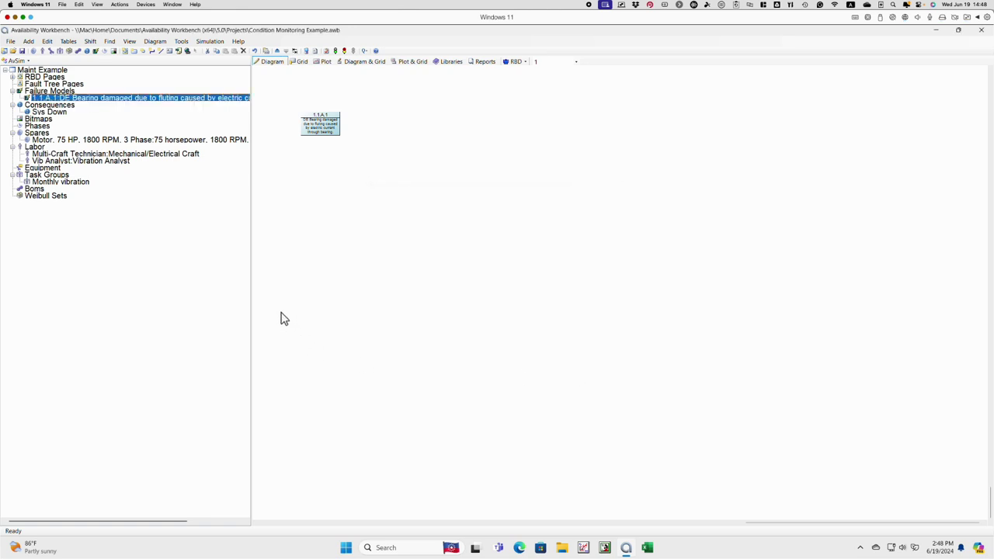
Re-enable inspection task IN1 in the maintenance settings of failure model 1.1.A.1 and save the failure model.
{"action": "double_click", "coordinate": [120, 100]}
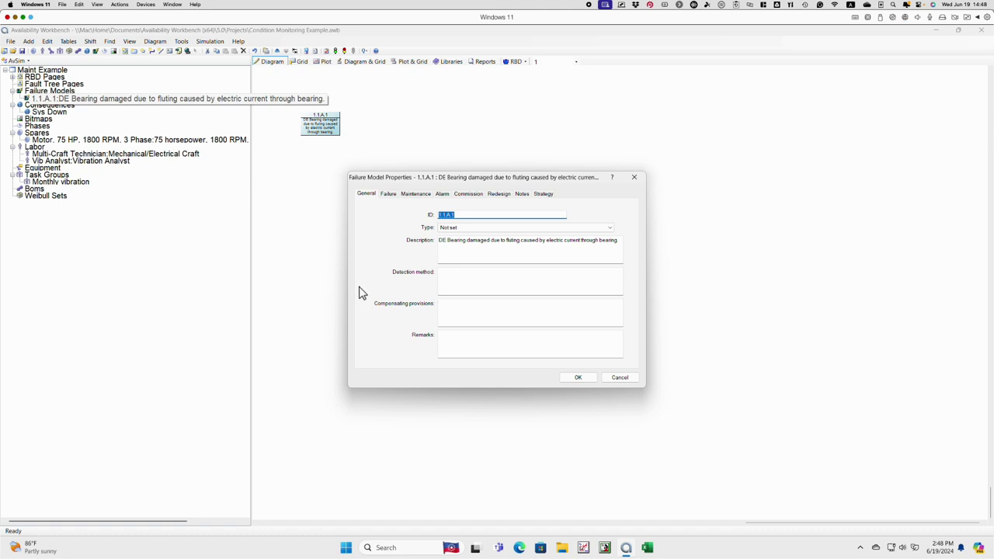
{"action": "left_click", "coordinate": [409, 195]}
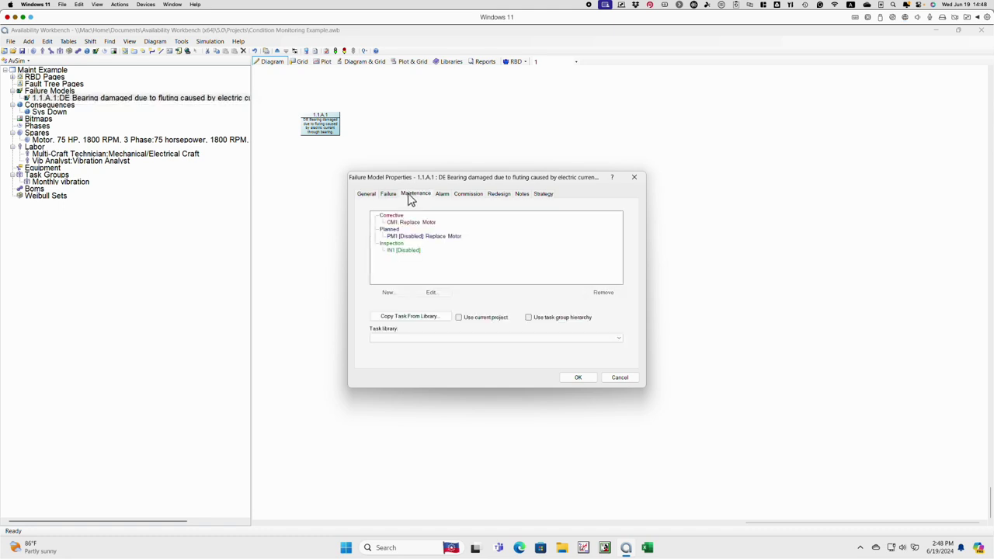
{"action": "double_click", "coordinate": [399, 251]}
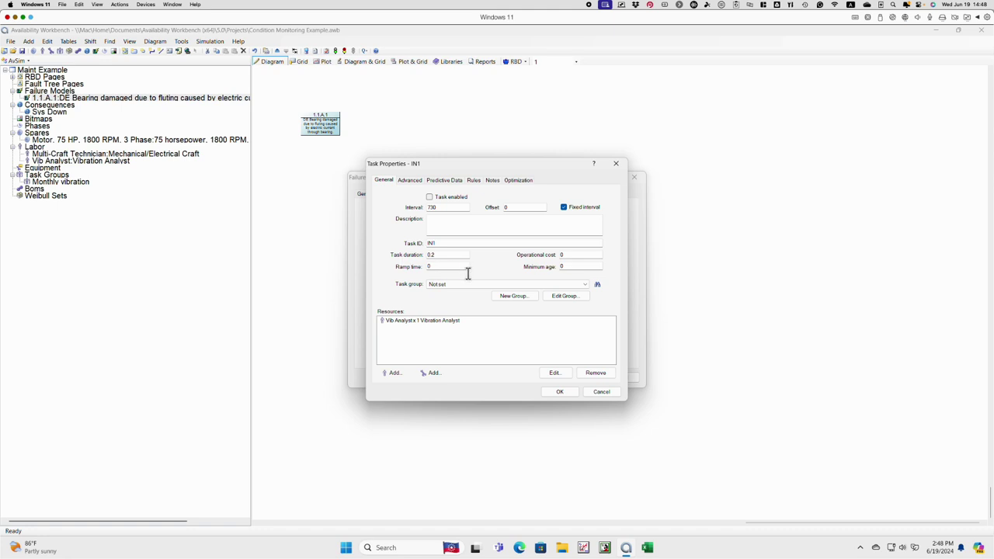
{"action": "left_click", "coordinate": [430, 197]}
{"action": "left_click", "coordinate": [556, 392]}
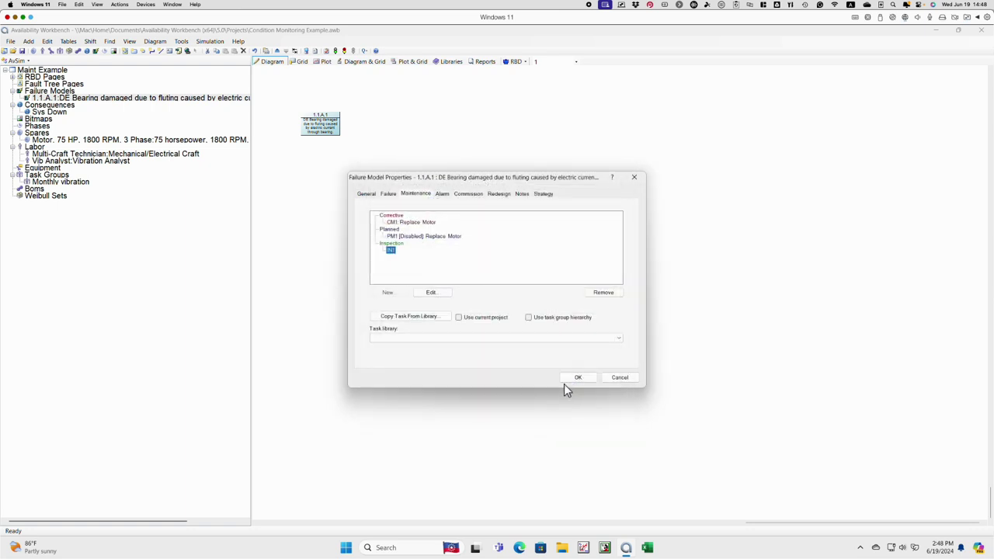
{"action": "left_click", "coordinate": [573, 378]}
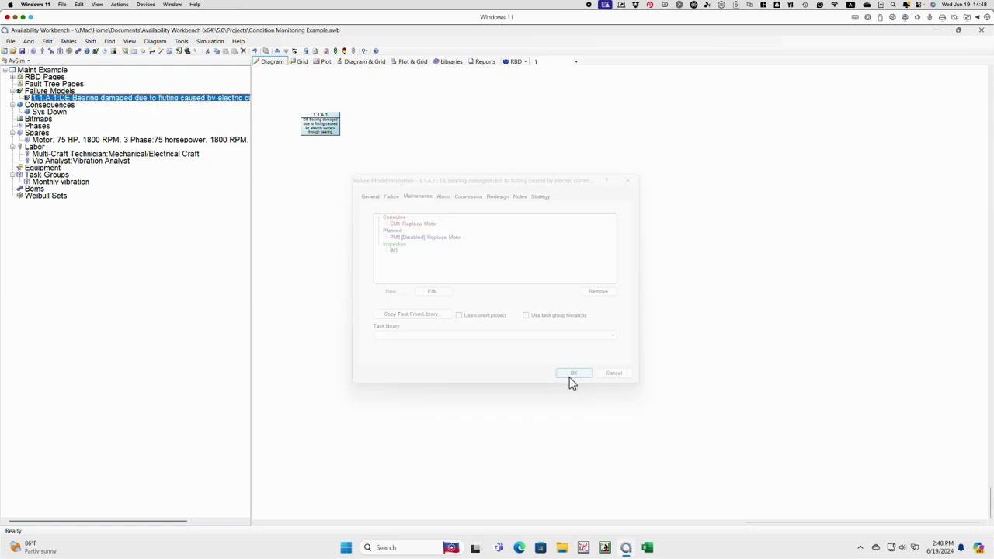
Run the simulation with the inspection task enabled and examine the detailed life costs down to the total costs.
{"action": "left_click", "coordinate": [336, 51]}
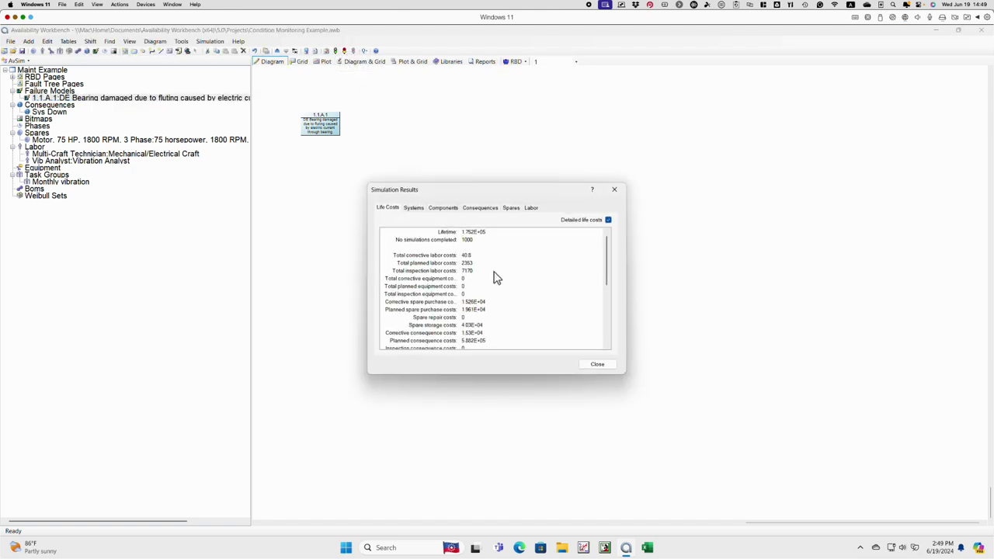
{"action": "left_click_drag", "start_coordinate": [609, 265], "coordinate": [606, 301]}
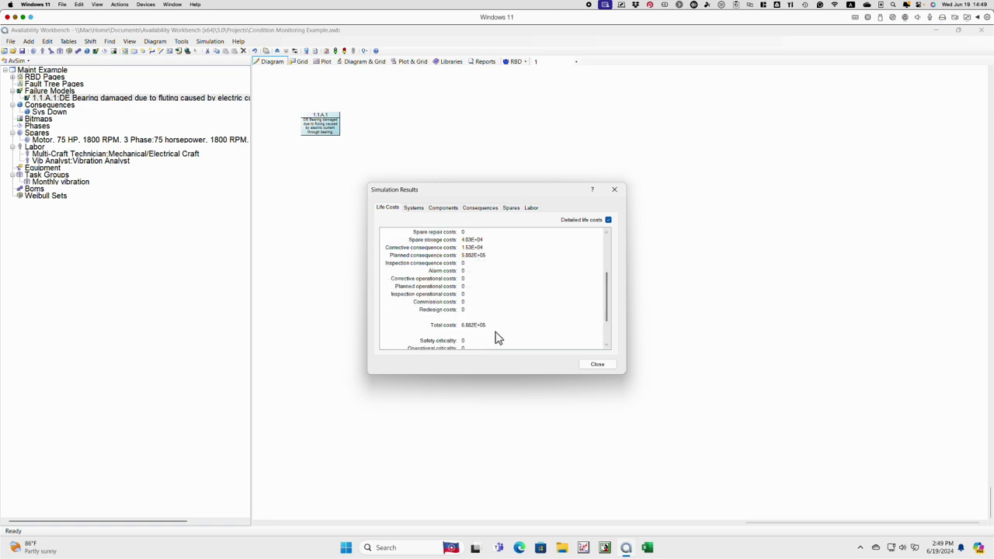
{"action": "left_click", "coordinate": [598, 364]}
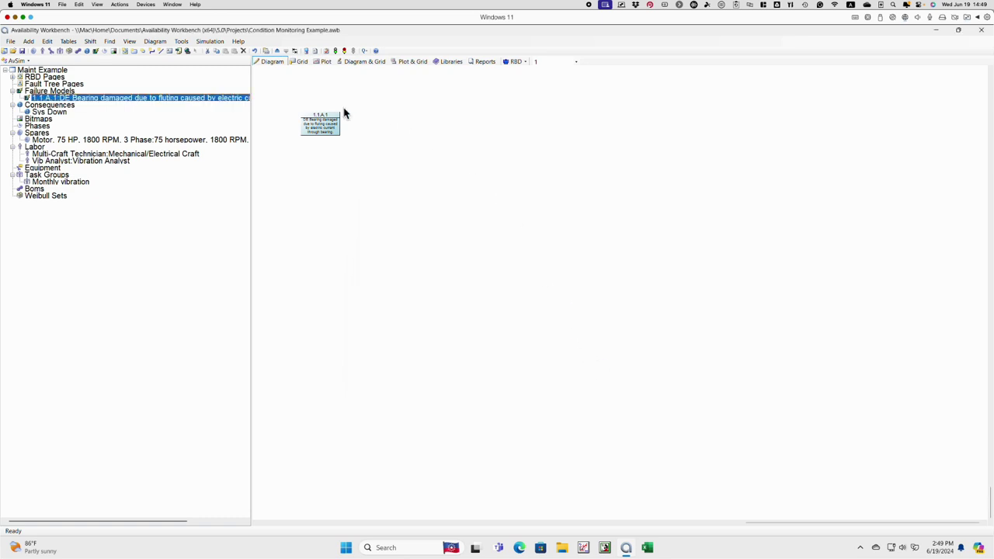
Optimize the 75 HP motor spare with Spare Cost Optimization for the inspection scenario and accept the recommended stock levels.
{"action": "left_click", "coordinate": [218, 44]}
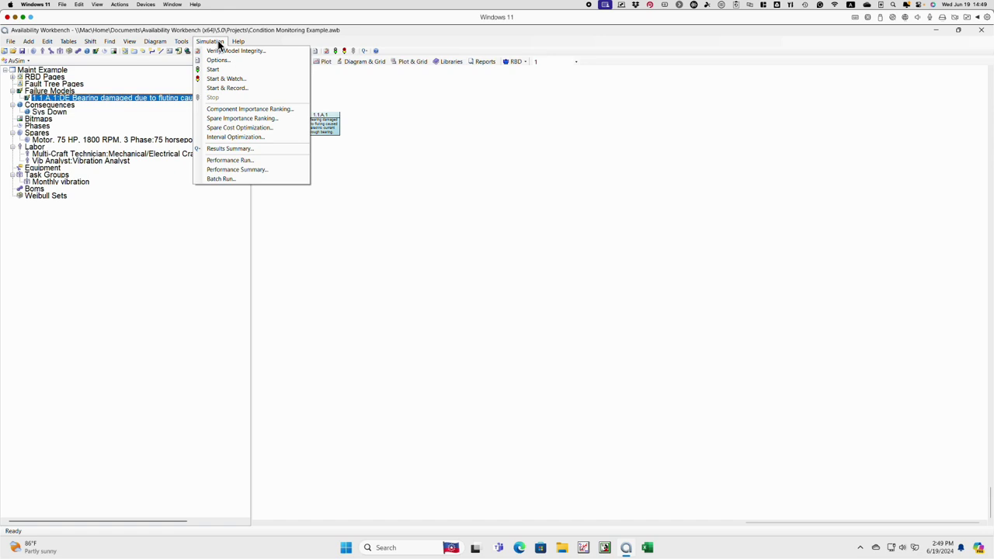
{"action": "left_click", "coordinate": [236, 128]}
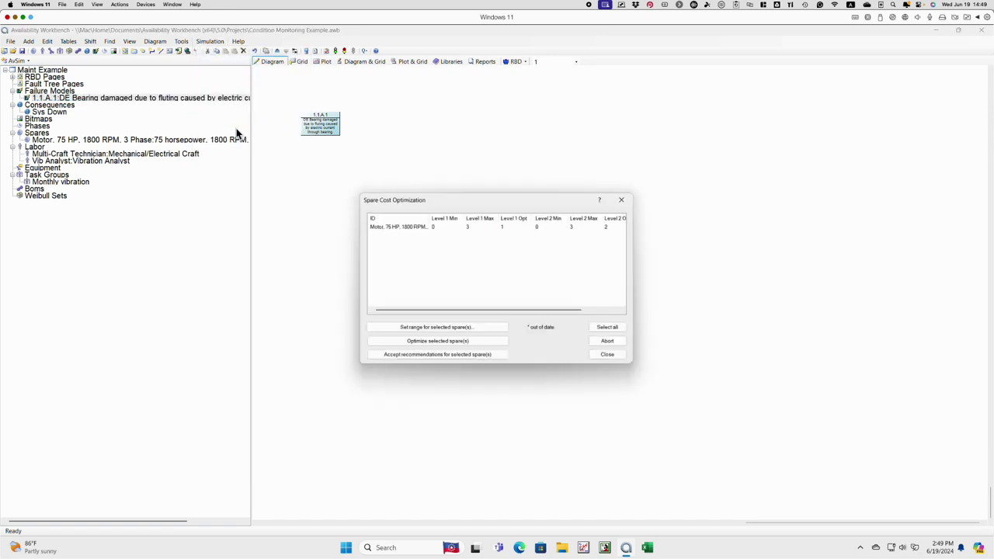
{"action": "left_click", "coordinate": [401, 227]}
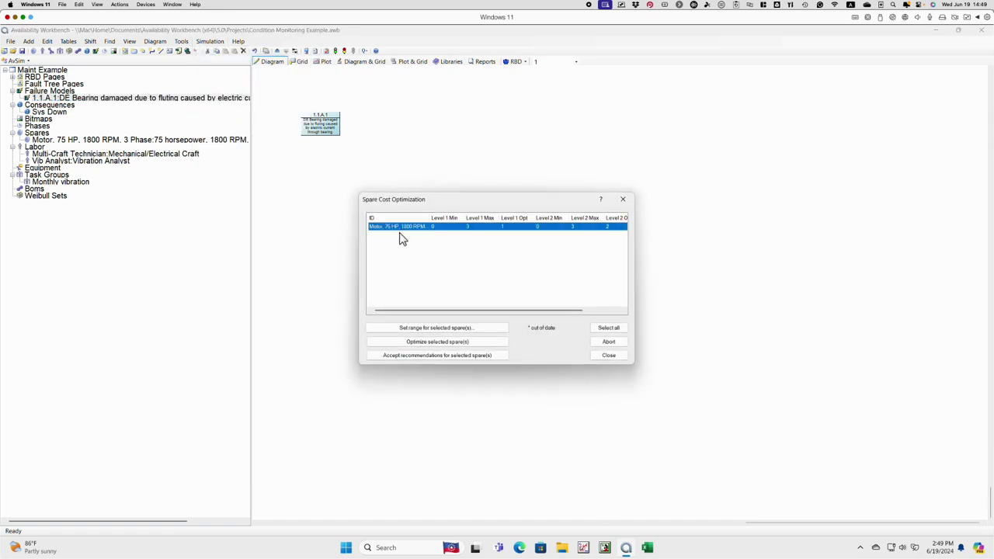
{"action": "left_click", "coordinate": [429, 346]}
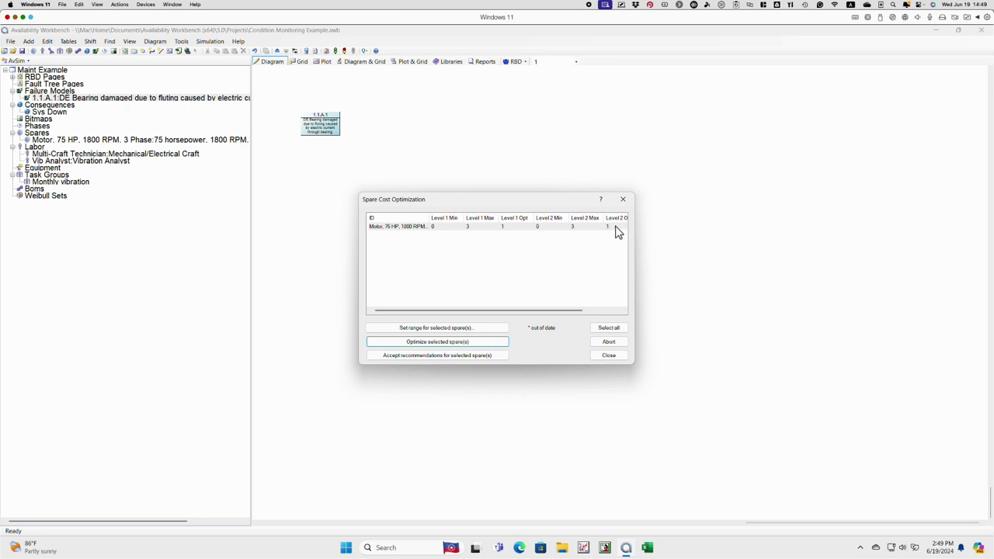
{"action": "left_click", "coordinate": [414, 230]}
{"action": "left_click", "coordinate": [430, 355]}
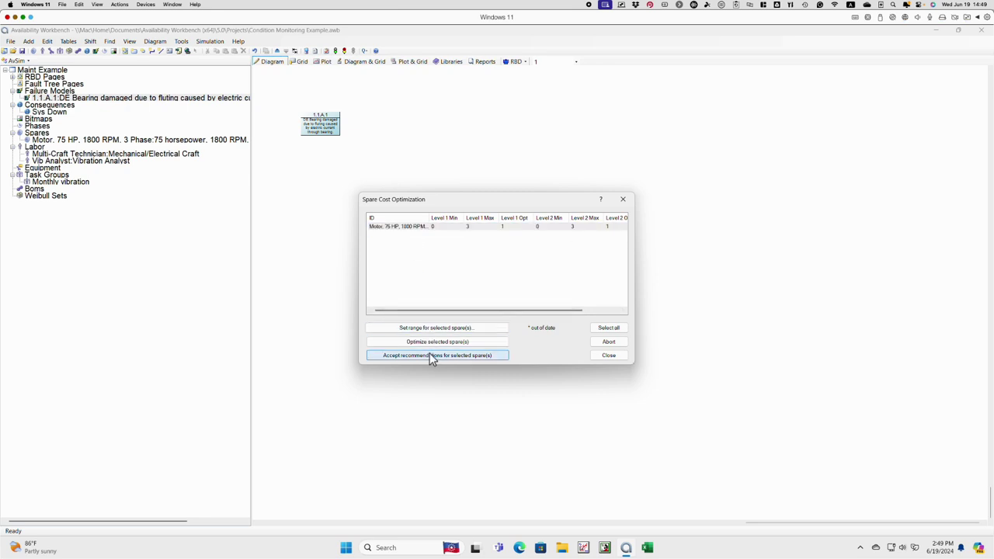
{"action": "left_click", "coordinate": [608, 356]}
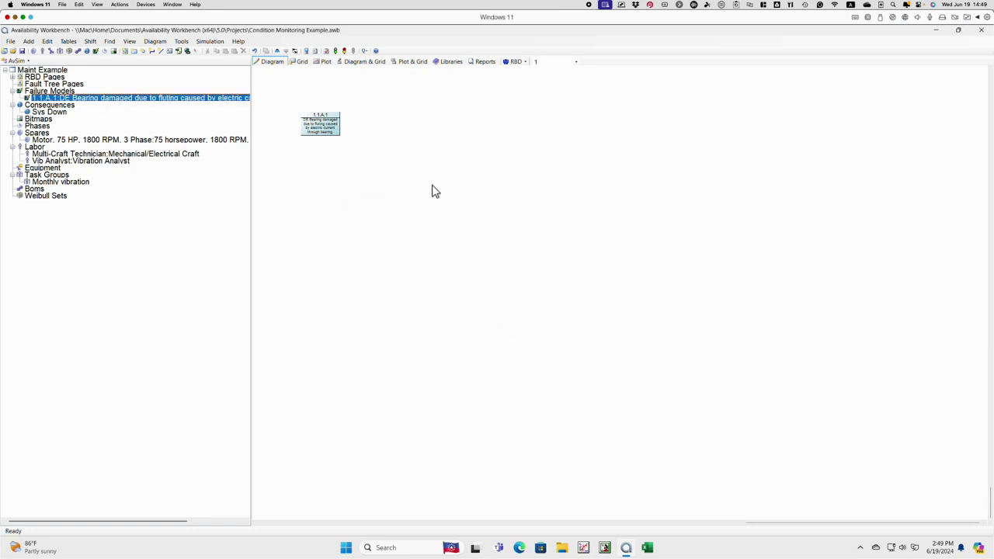
Rerun the simulation with the newly accepted spare levels and examine the spare storage, planned consequence and total costs.
{"action": "left_click", "coordinate": [336, 58]}
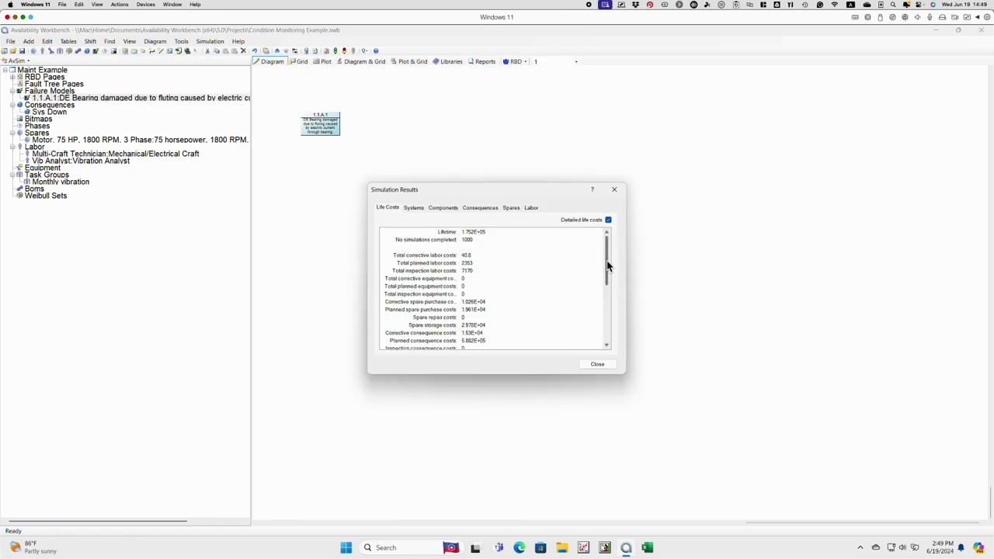
{"action": "left_click_drag", "start_coordinate": [608, 264], "coordinate": [608, 312]}
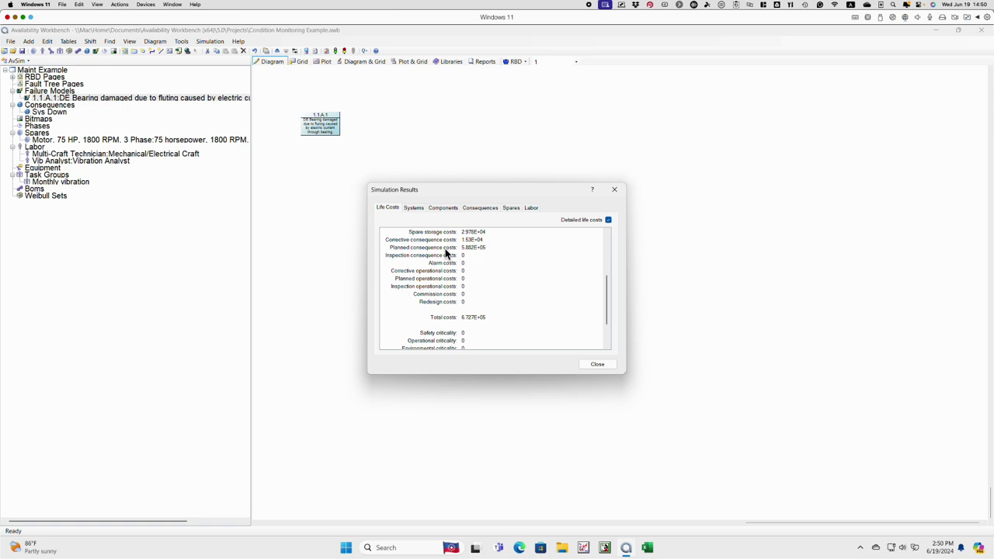
{"action": "left_click", "coordinate": [598, 364]}
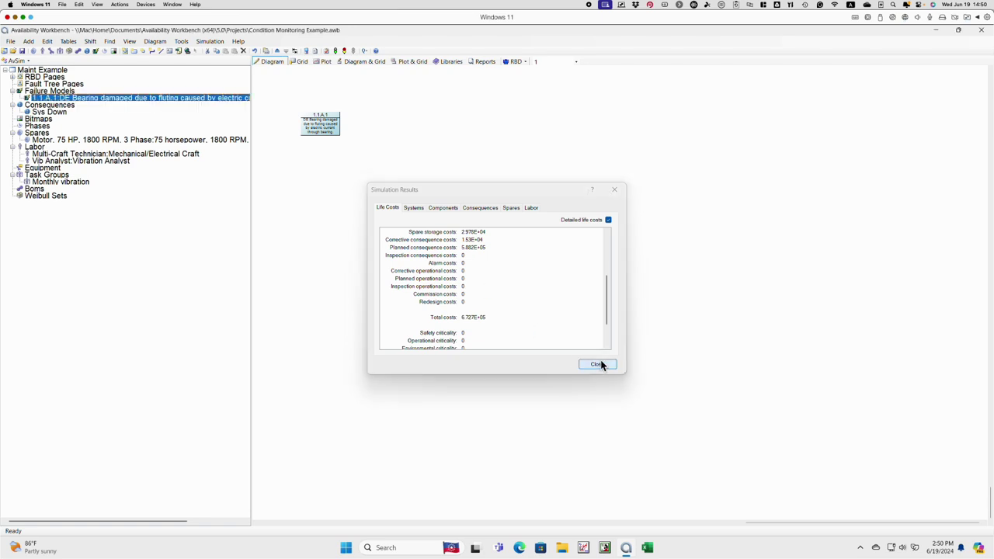
Turn off Non-operational during maintenance for planned task PM1 in failure model 1.1.A.1 and save the failure model.
{"action": "double_click", "coordinate": [159, 98]}
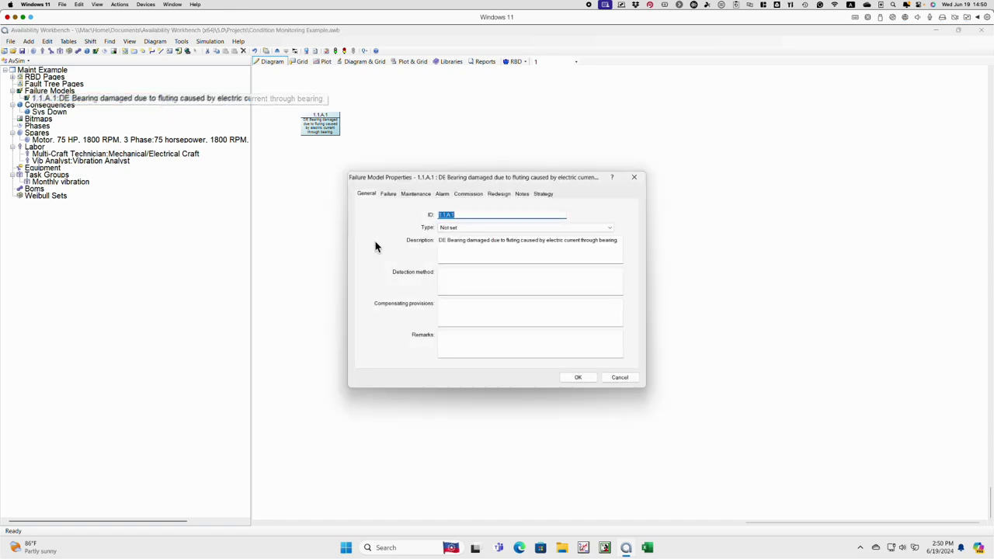
{"action": "left_click", "coordinate": [413, 194]}
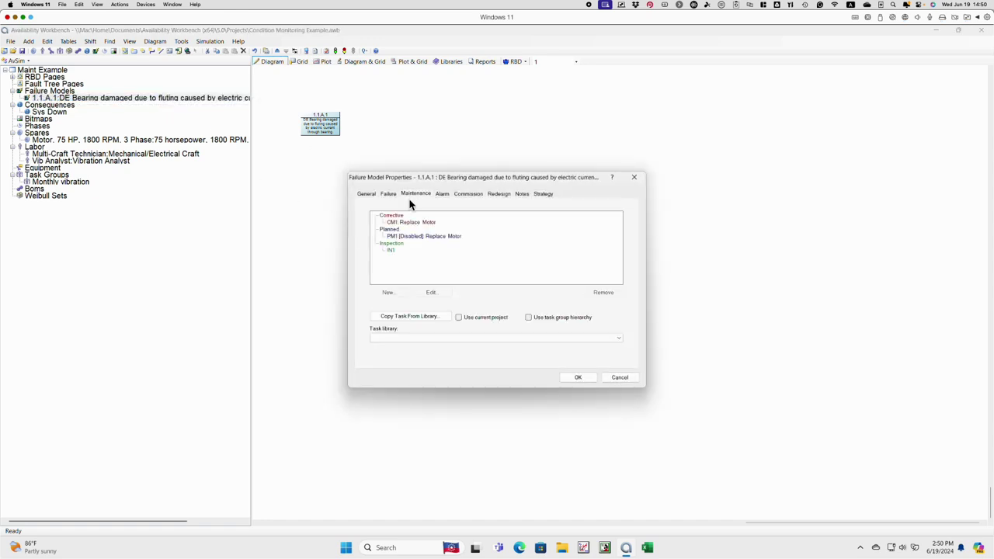
{"action": "left_click", "coordinate": [413, 237]}
{"action": "double_click", "coordinate": [414, 237]}
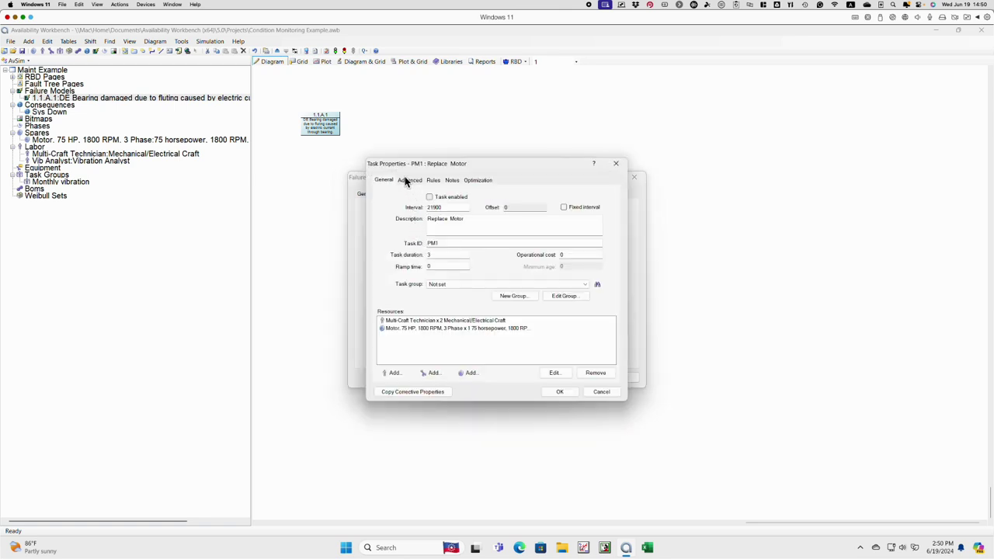
{"action": "left_click", "coordinate": [404, 180]}
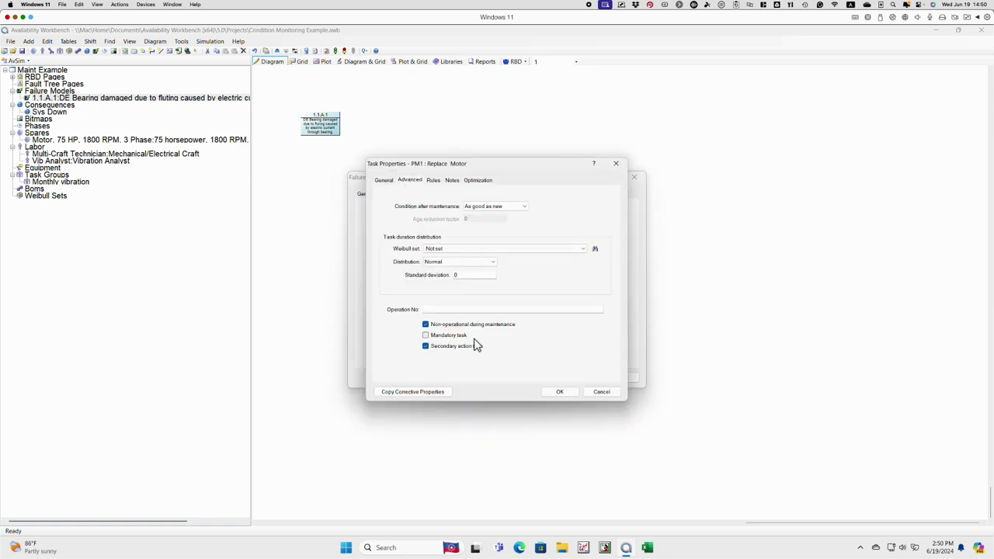
{"action": "left_click", "coordinate": [426, 325]}
{"action": "left_click", "coordinate": [555, 392]}
{"action": "left_click", "coordinate": [579, 378]}
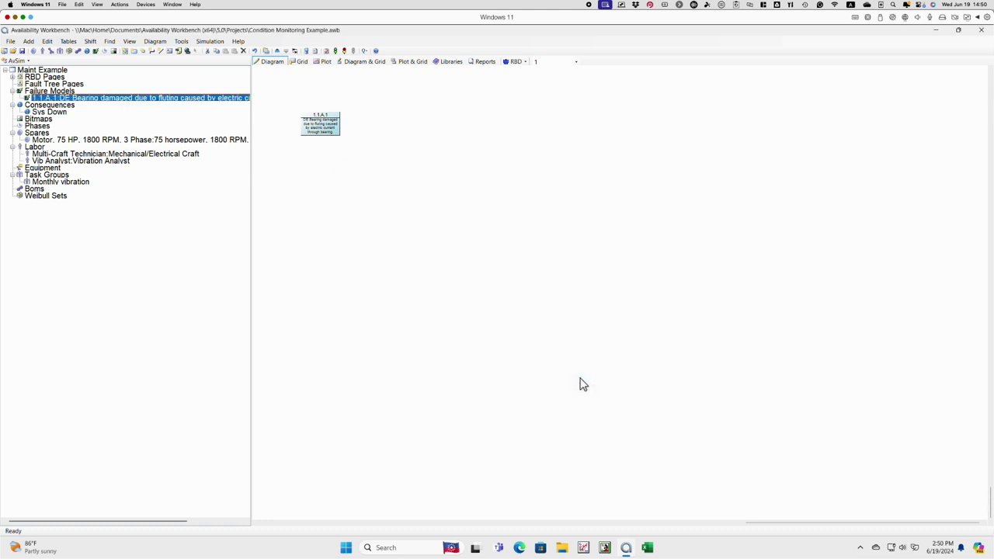
Rerun the simulation with PM1 no longer causing downtime and examine the planned consequence costs and total costs.
{"action": "left_click", "coordinate": [335, 51]}
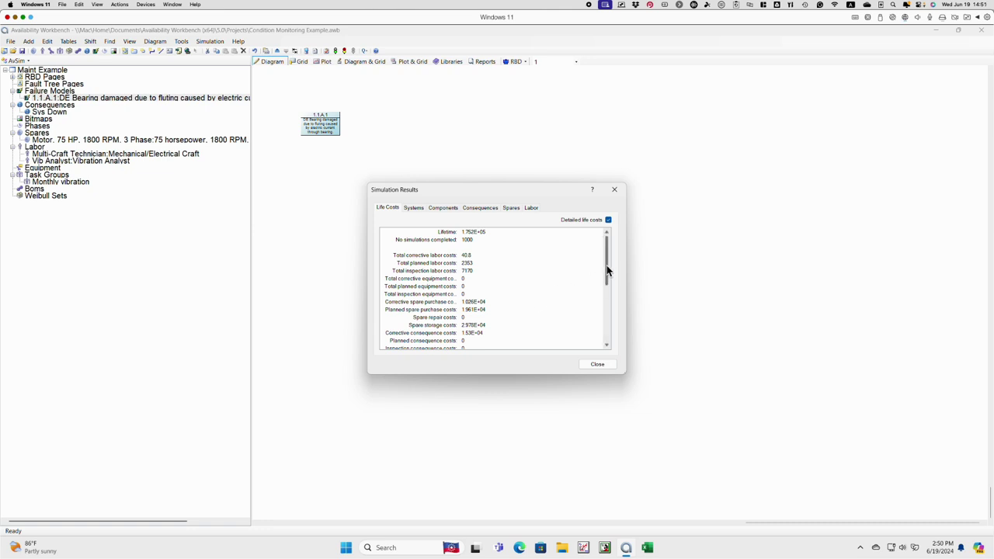
{"action": "left_click_drag", "start_coordinate": [607, 270], "coordinate": [606, 328]}
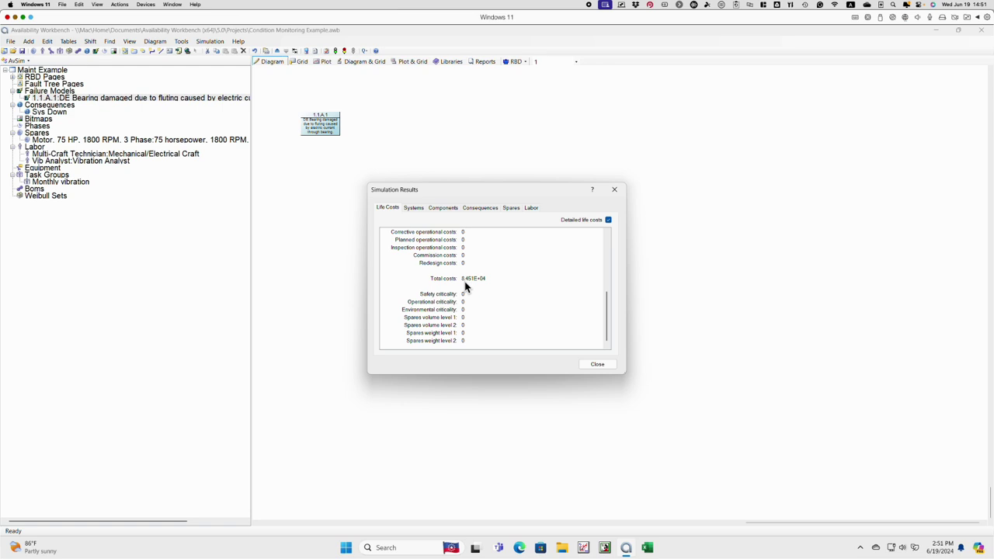
{"action": "scroll", "coordinate": [509, 299], "scroll_direction": "up", "scroll_amount": 5}
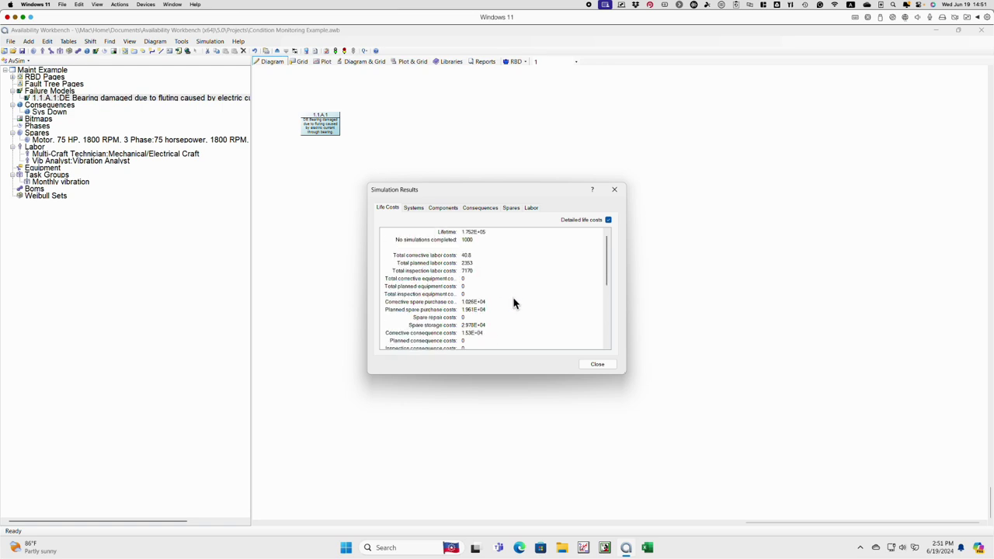